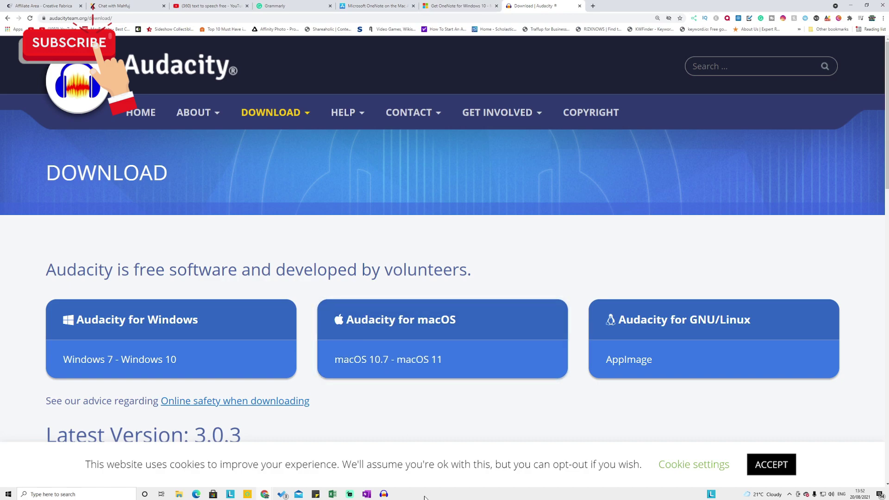
# Step: Restore the Audacity window in front of the Audacity download page
pyautogui.click(383, 493)
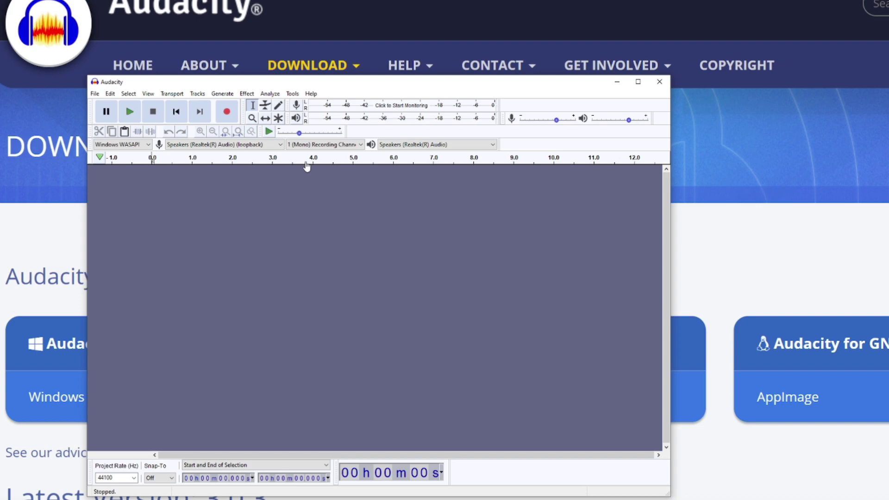
# Step: In Audacity preferences, keep Windows WASAPI as host and Speakers (Realtek(R) Audio) as playback device
pyautogui.click(114, 95)
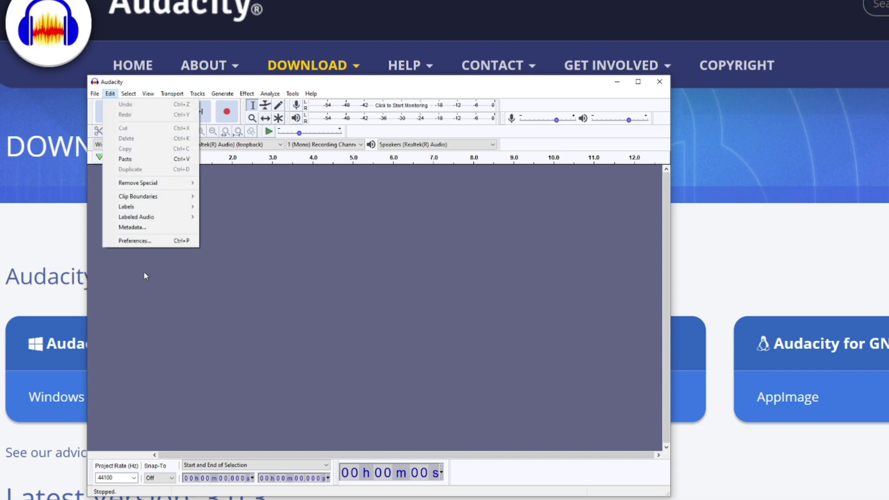
pyautogui.click(137, 240)
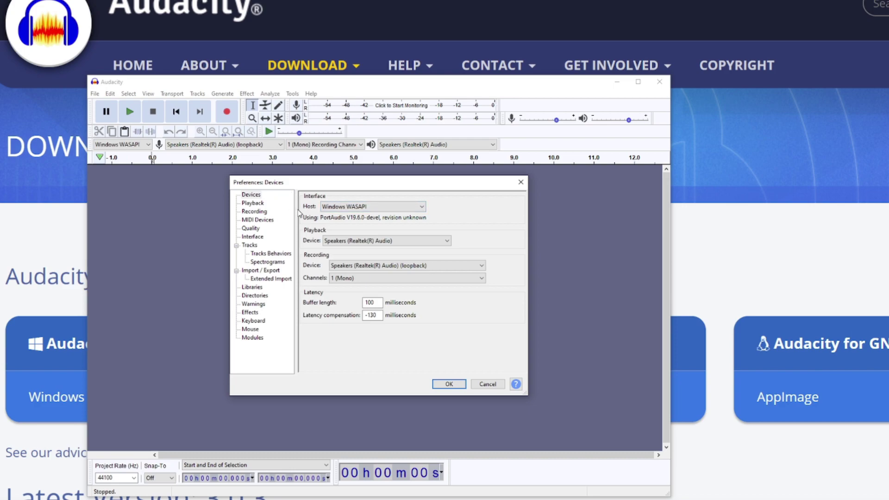
pyautogui.click(334, 210)
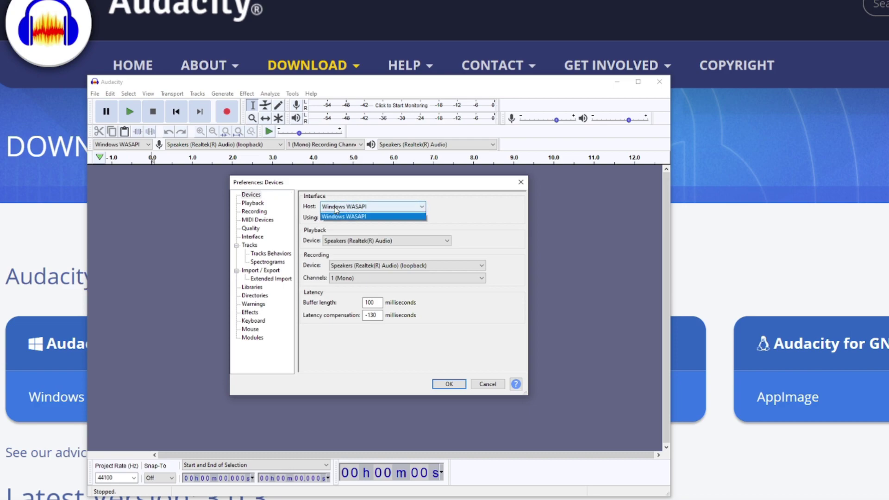
pyautogui.click(348, 233)
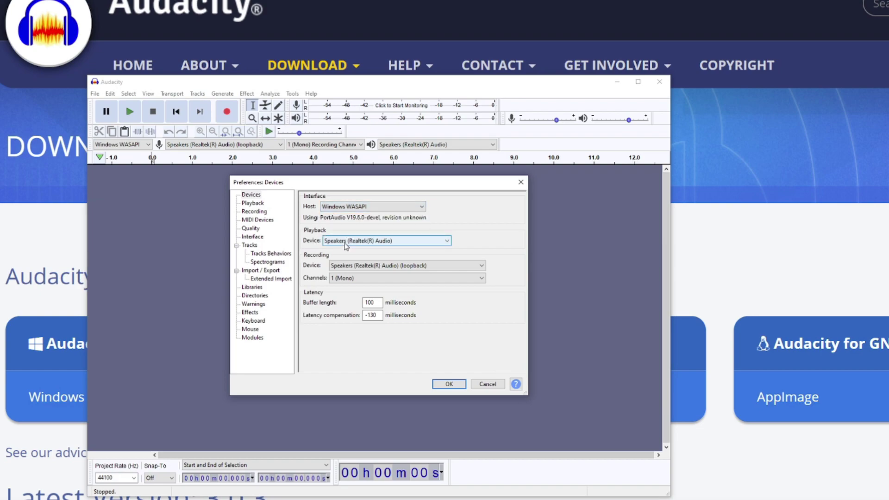
pyautogui.click(345, 242)
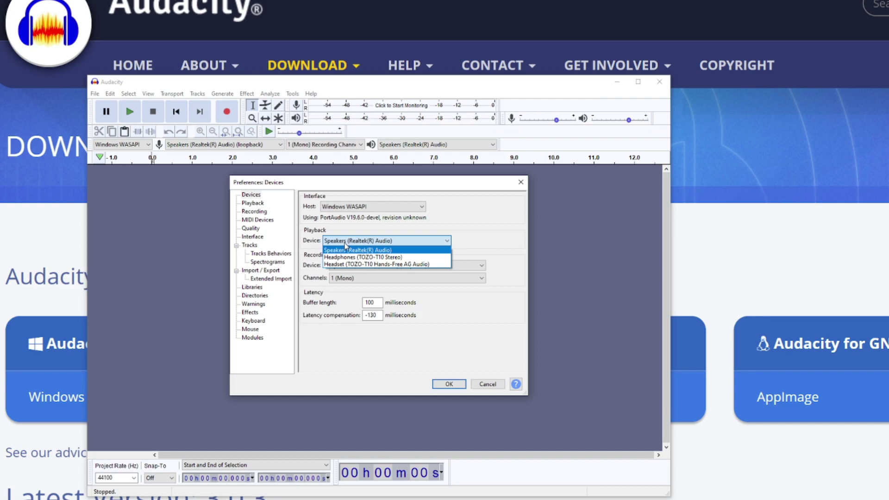
pyautogui.click(345, 246)
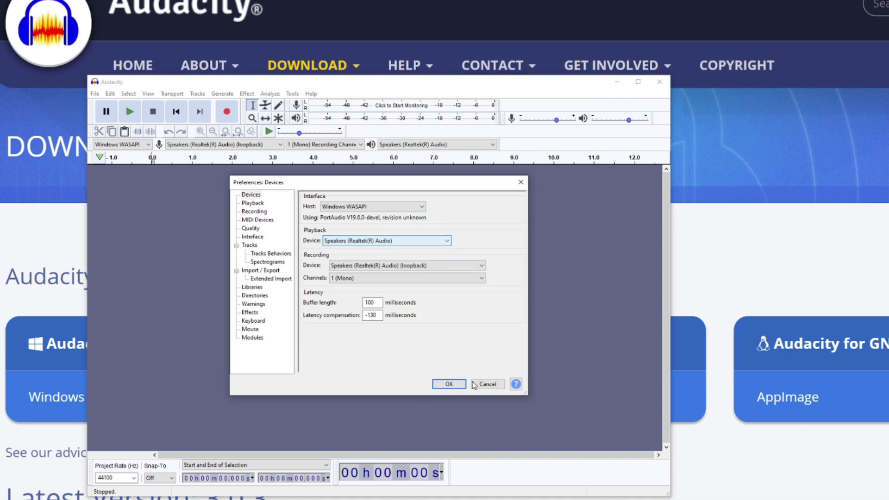
pyautogui.click(458, 384)
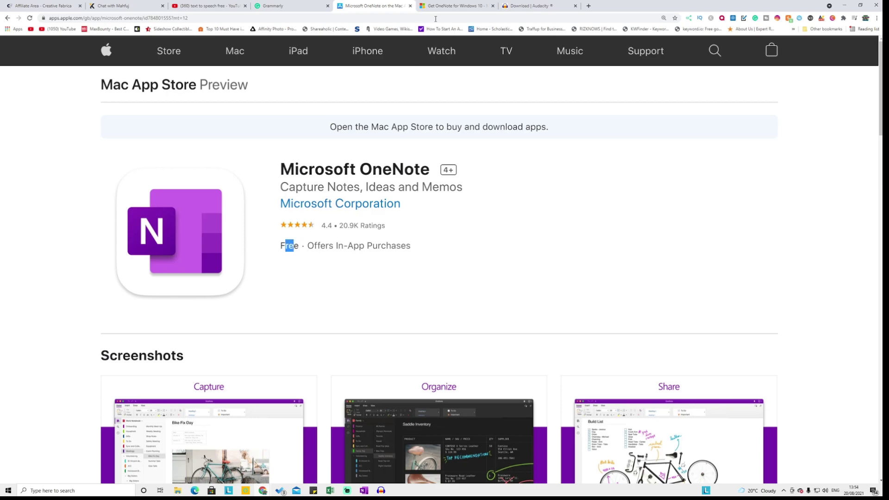
# Step: View the OneNote for Windows 10 store page, then bring up the OneNote app
pyautogui.click(464, 6)
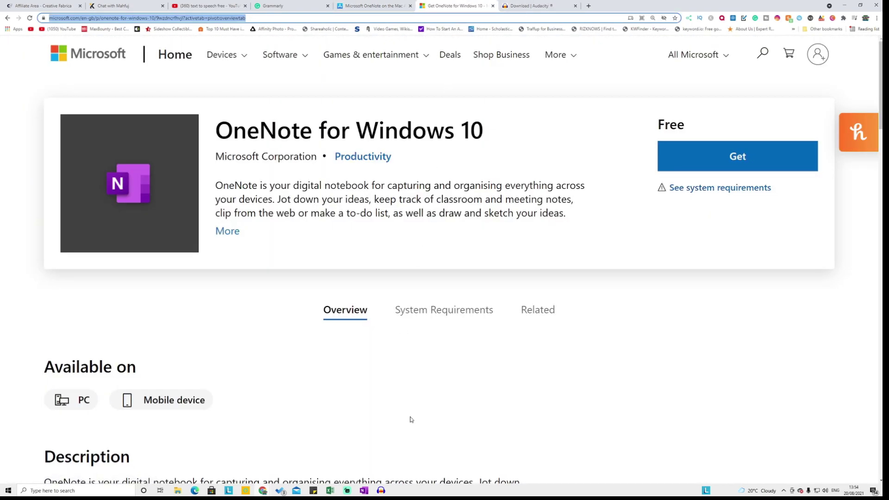
pyautogui.click(366, 491)
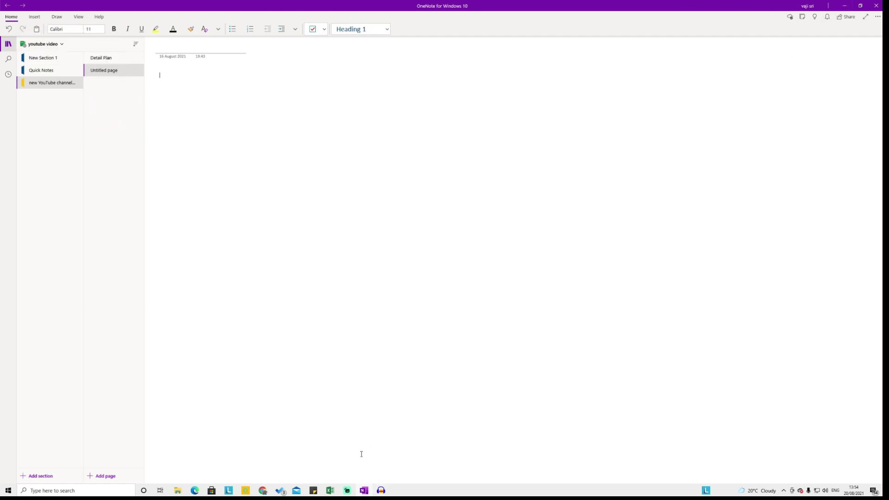
# Step: In Grammarly, select from "Let's talk cryptocurrency." through "instance: Ripple)." and return to OneNote
pyautogui.moveTo(269, 492)
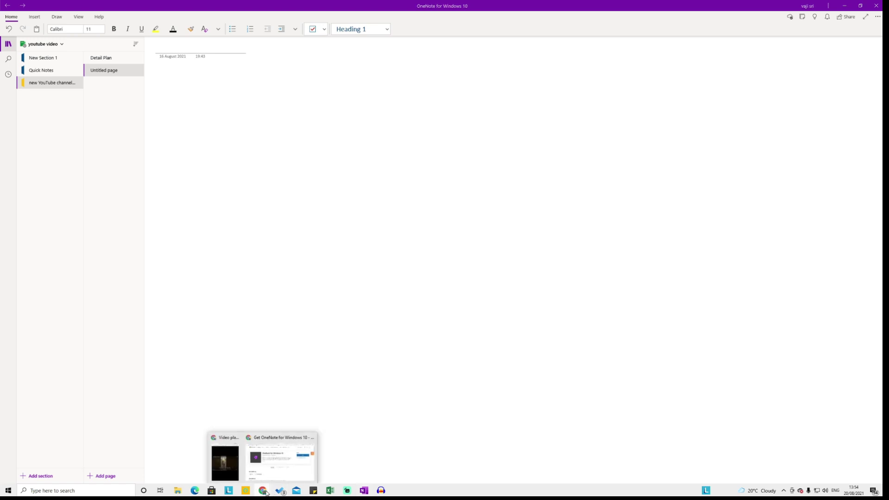
pyautogui.click(281, 467)
pyautogui.click(300, 5)
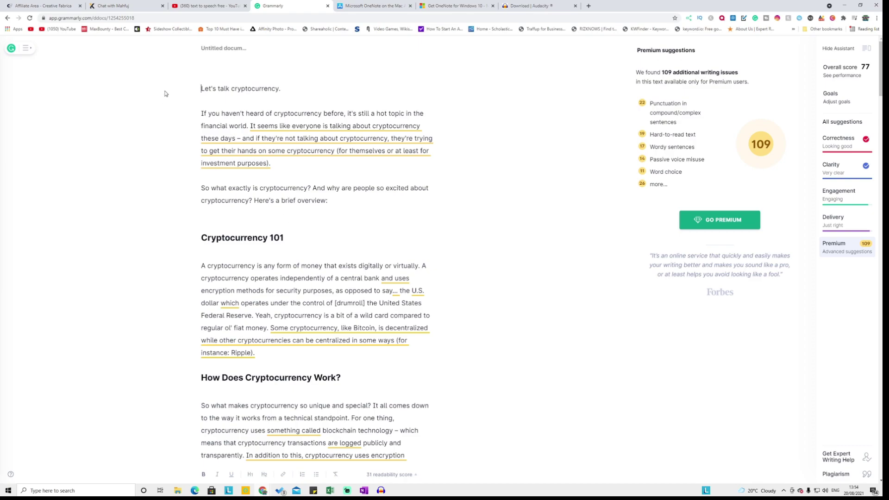
pyautogui.moveTo(202, 89); pyautogui.dragTo(295, 350)
pyautogui.hotkey('ctrl', 'c')
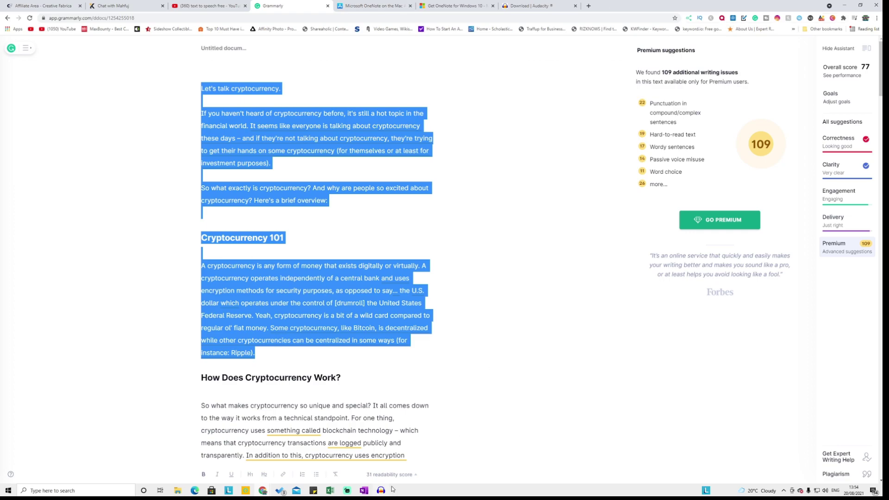
pyautogui.click(365, 491)
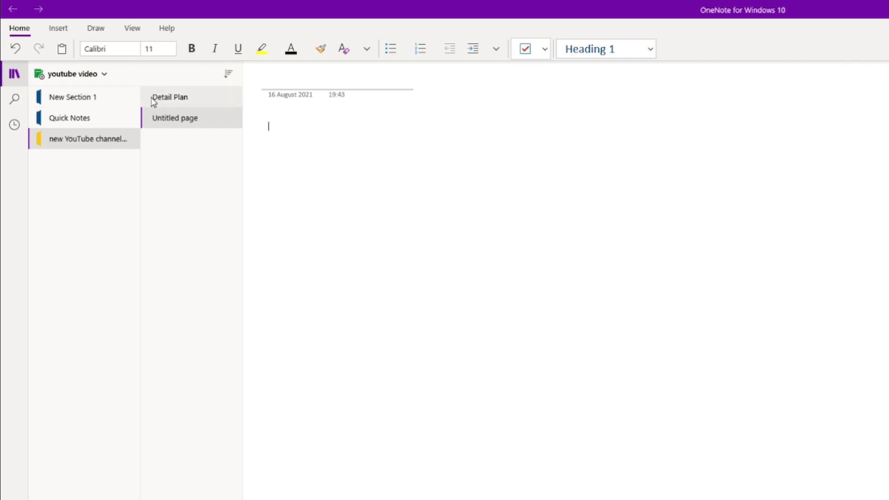
# Step: Paste the copied cryptocurrency text into the Untitled page, titled "Let's talk cryptocurrency."
pyautogui.click(214, 118)
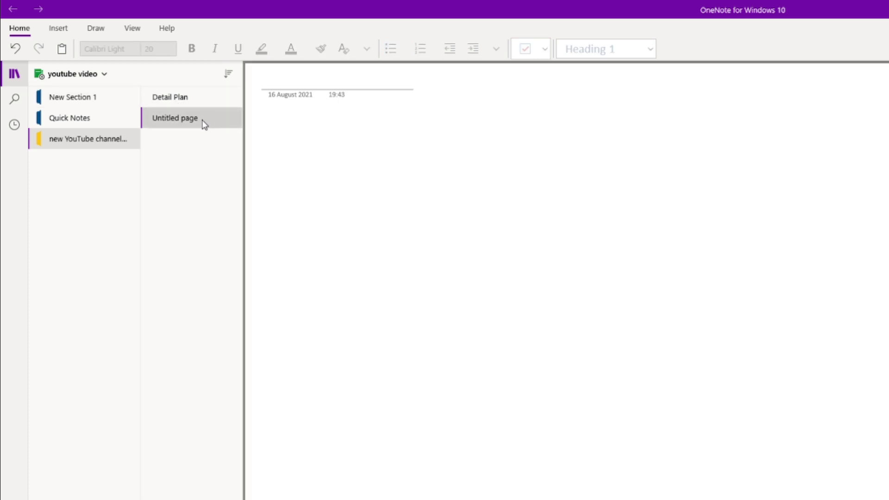
pyautogui.click(279, 127)
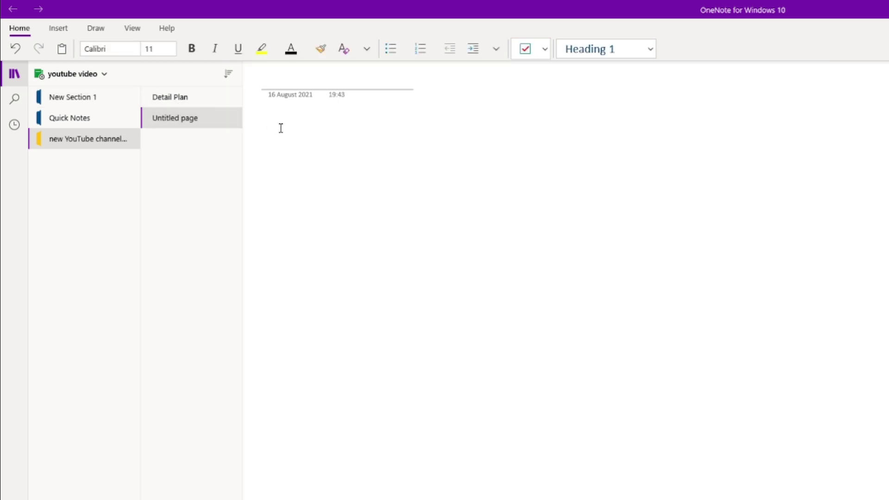
pyautogui.hotkey('ctrl', 'v')
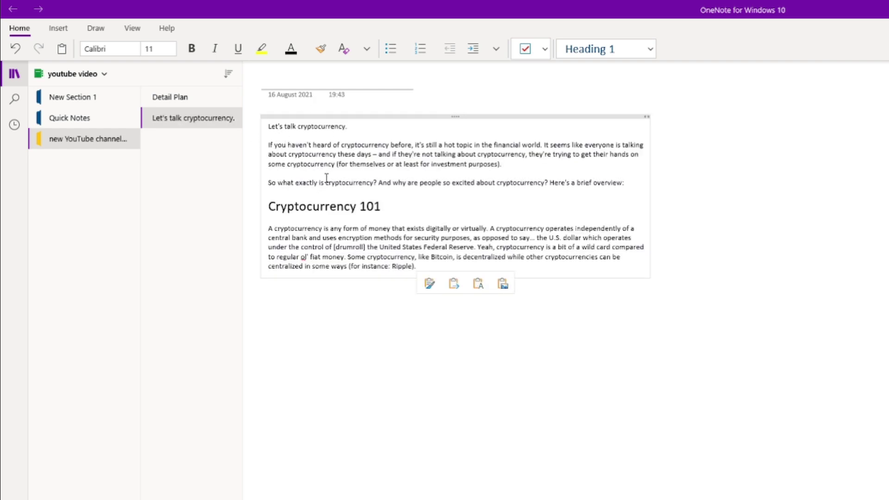
pyautogui.click(129, 30)
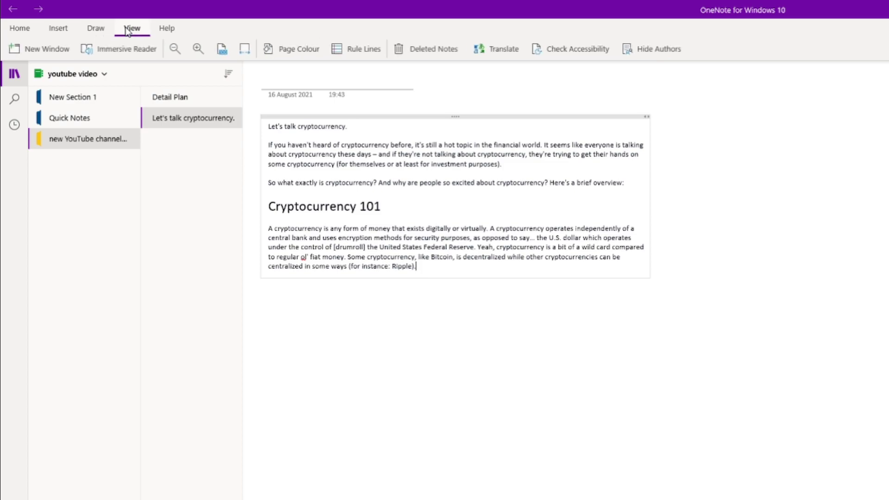
# Step: Open the page in Immersive Reader, test read-aloud briefly, and check the voice settings (speed 1, Female)
pyautogui.click(113, 57)
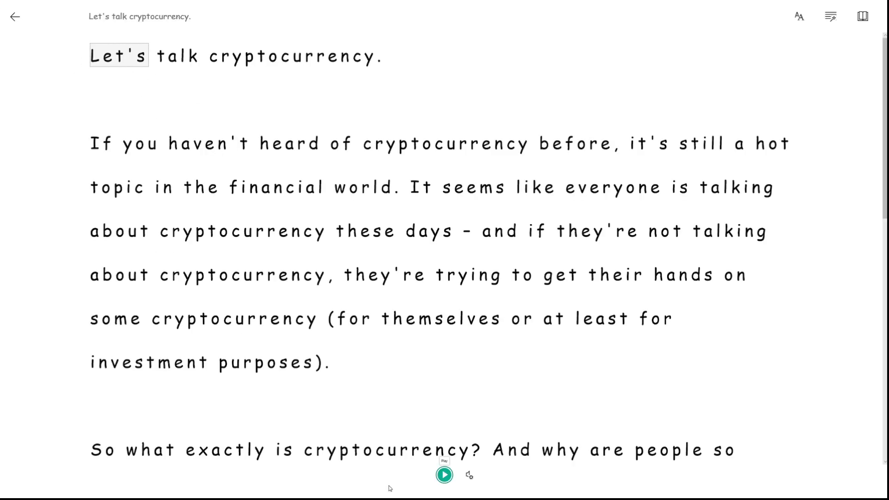
pyautogui.click(446, 477)
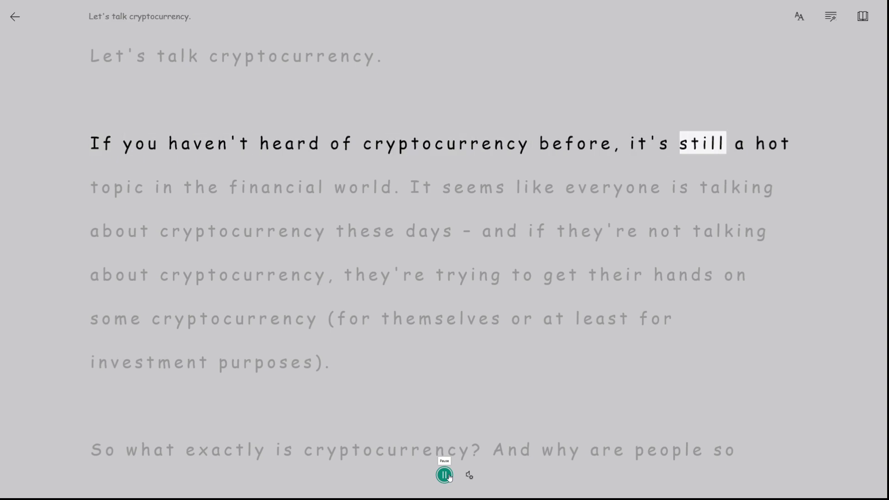
pyautogui.click(447, 476)
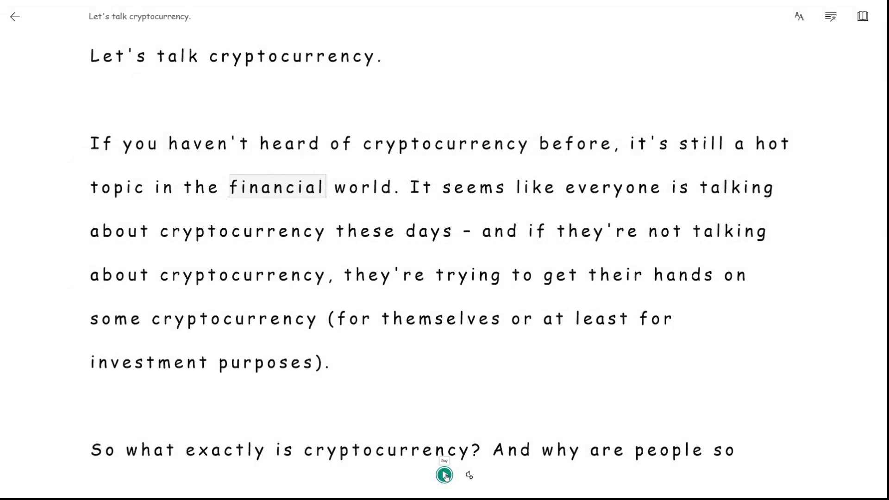
pyautogui.click(130, 57)
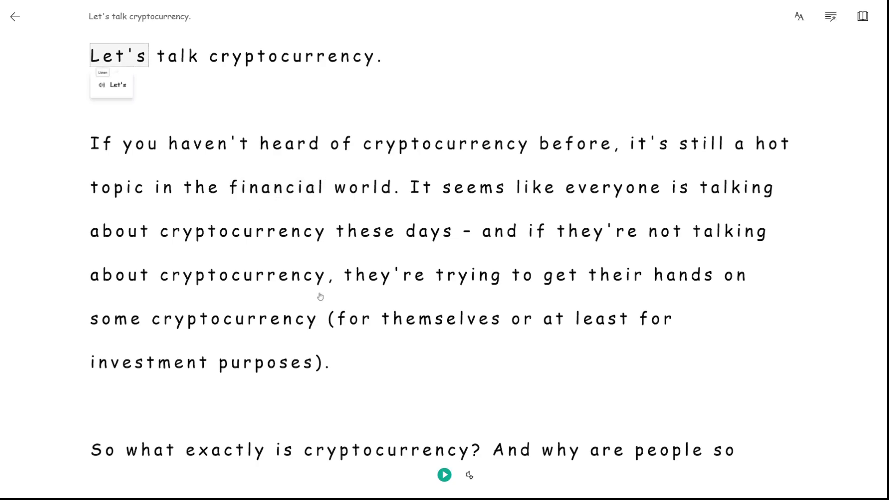
pyautogui.click(468, 476)
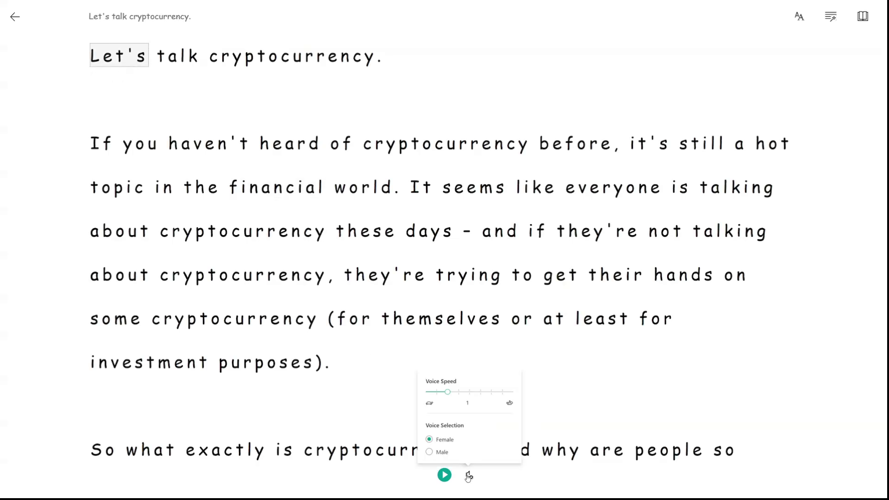
# Step: Switch the read-aloud voice to Male and play a short sample
pyautogui.click(440, 452)
pyautogui.click(444, 473)
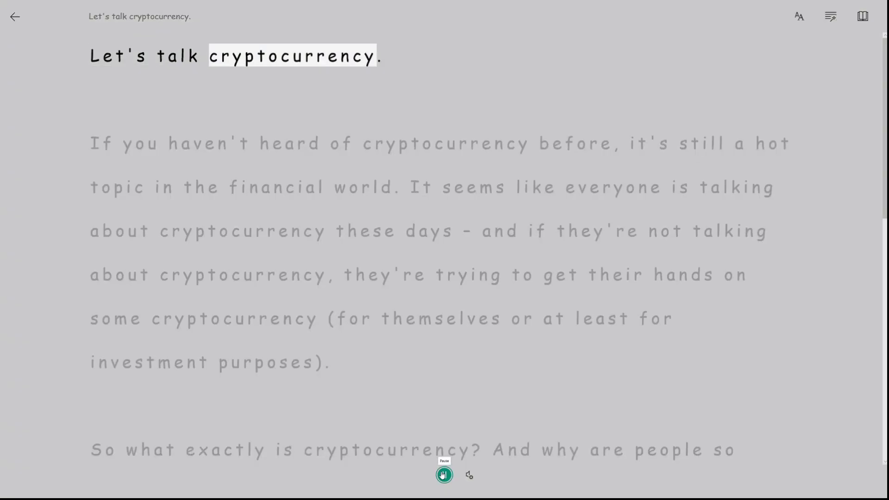
pyautogui.click(442, 475)
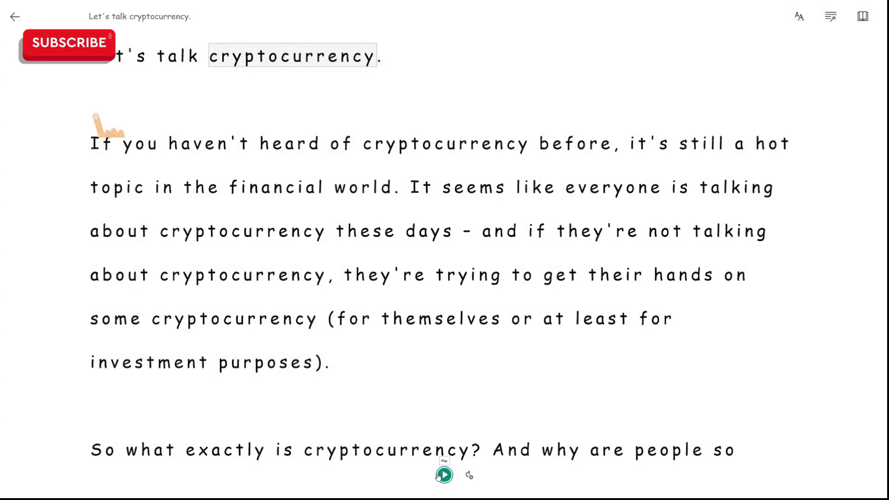
# Step: Set the voice speed to 1.25 and play the text at that speed
pyautogui.click(469, 475)
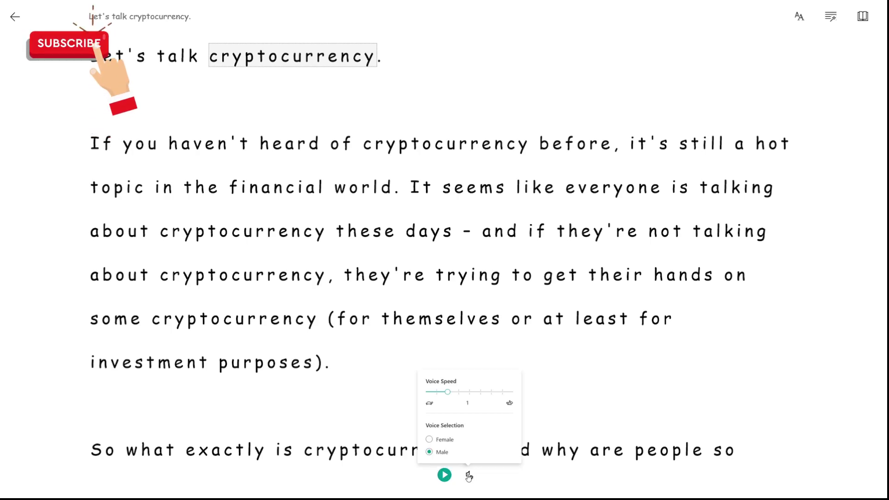
pyautogui.click(469, 392)
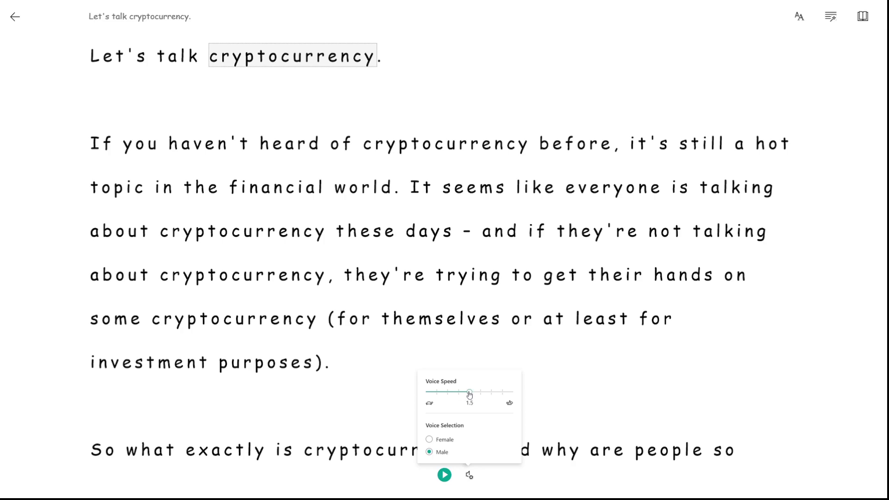
pyautogui.moveTo(469, 393)
pyautogui.mouseDown()
pyautogui.moveTo(459, 393)
pyautogui.moveTo(481, 393)
pyautogui.mouseUp()
pyautogui.click(444, 476)
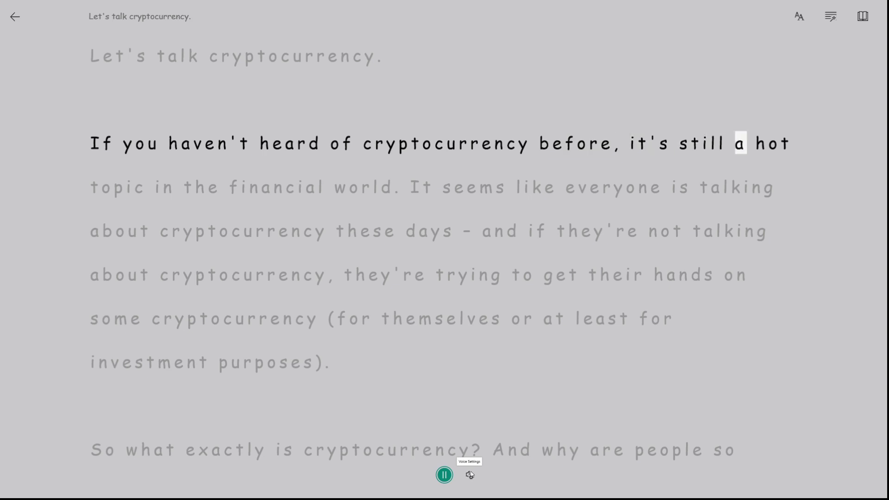
pyautogui.click(469, 474)
pyautogui.click(444, 476)
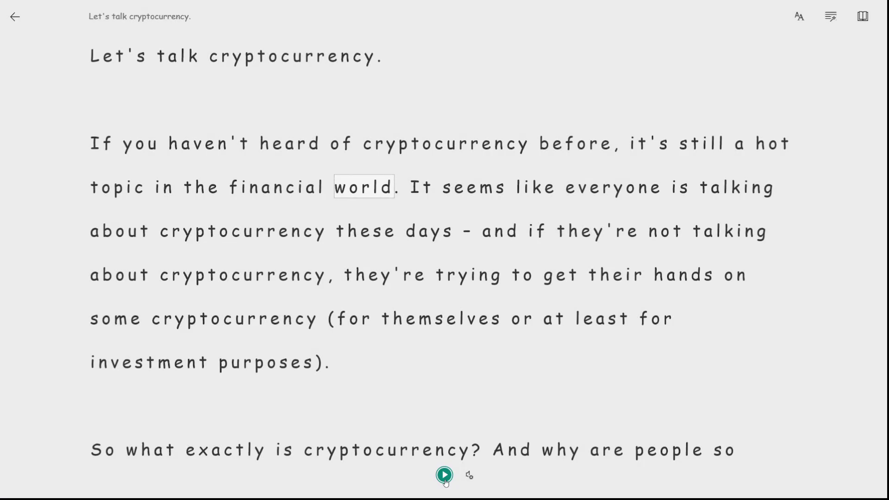
# Step: Try slower voice speeds down to 0.5, playing the text after each change
pyautogui.click(469, 475)
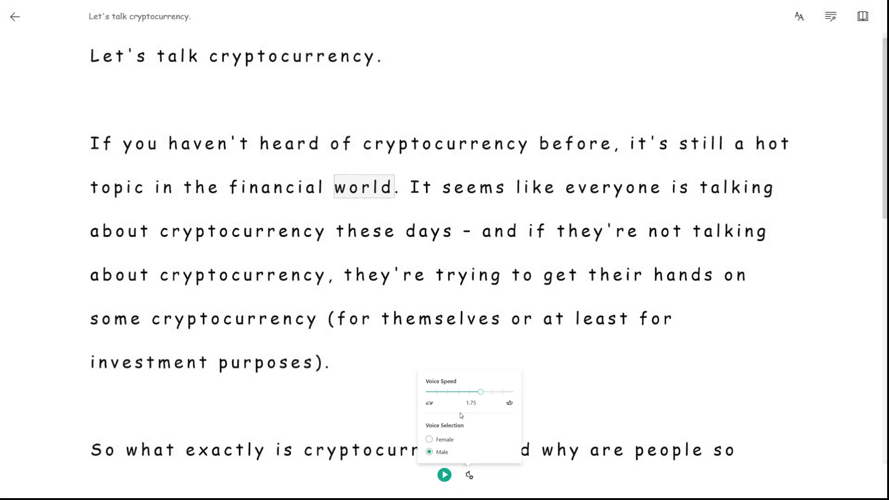
pyautogui.click(460, 392)
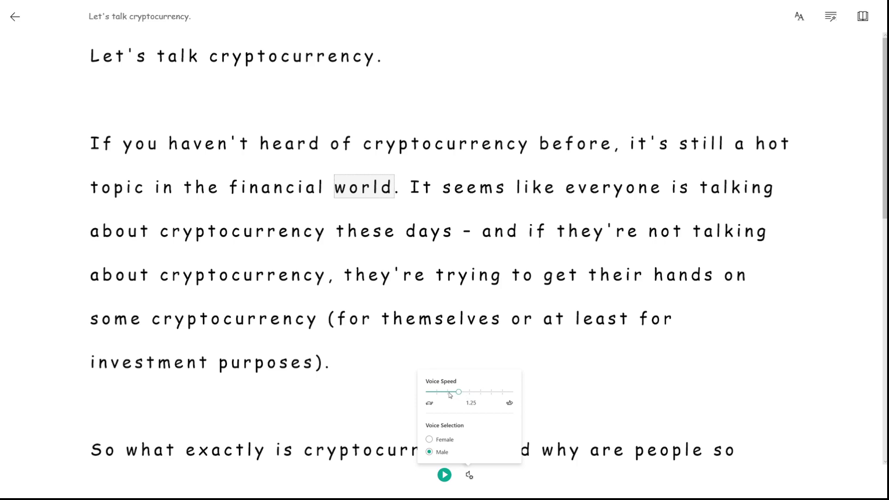
pyautogui.click(444, 475)
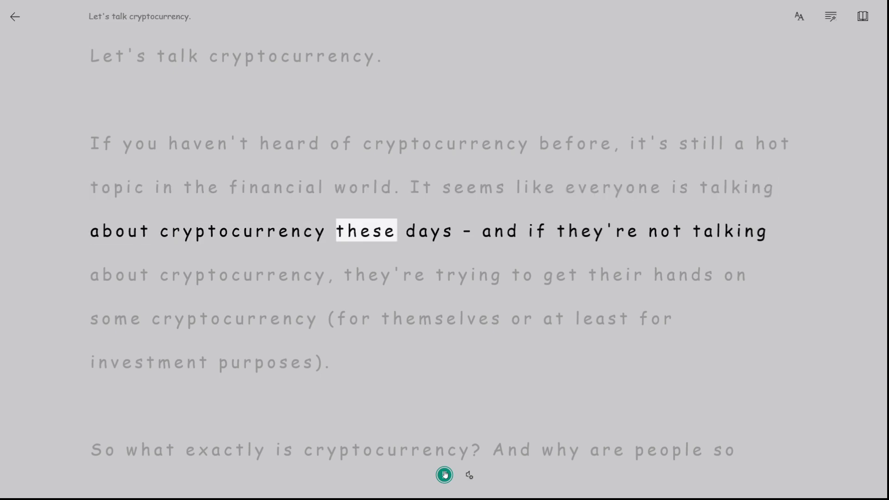
pyautogui.click(444, 474)
pyautogui.click(469, 476)
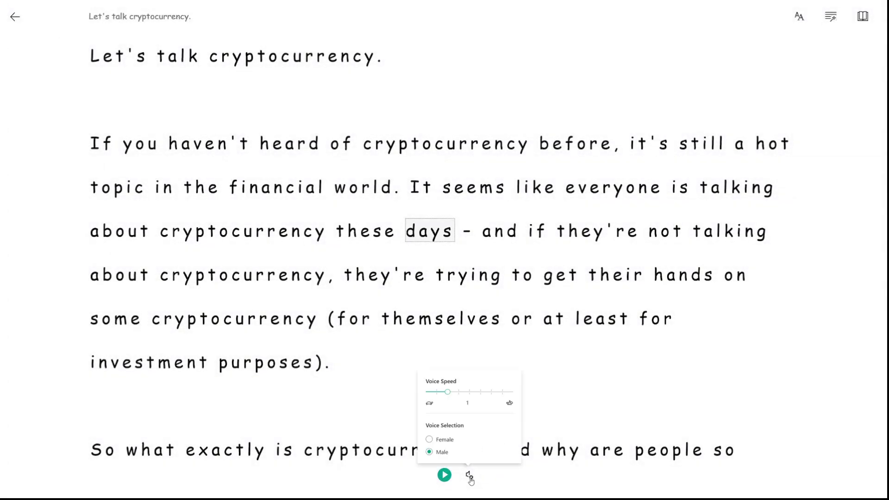
pyautogui.click(426, 391)
pyautogui.click(445, 476)
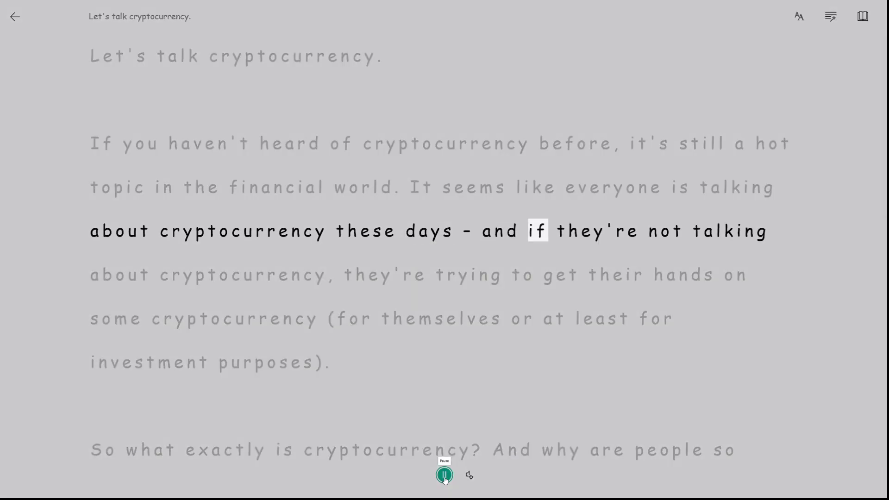
pyautogui.click(445, 478)
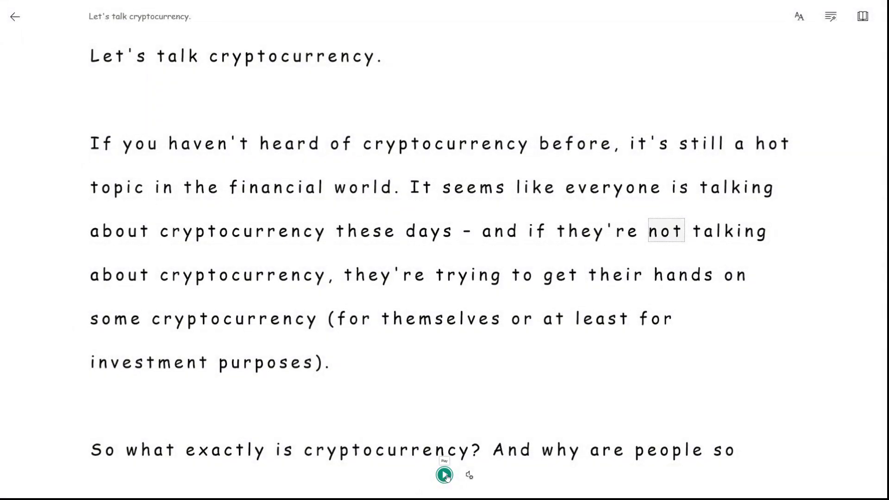
# Step: Return the voice speed to 1, play a sample, and set reading to start at "Let's"
pyautogui.click(469, 475)
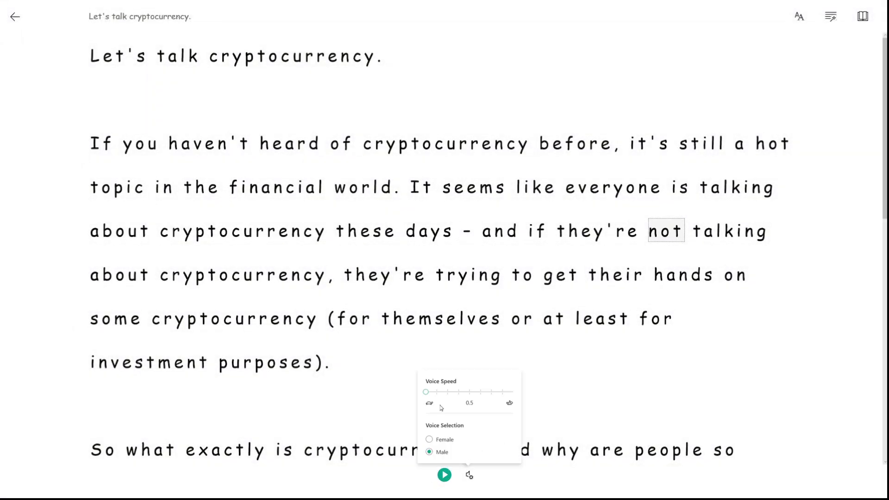
pyautogui.click(450, 393)
pyautogui.click(443, 475)
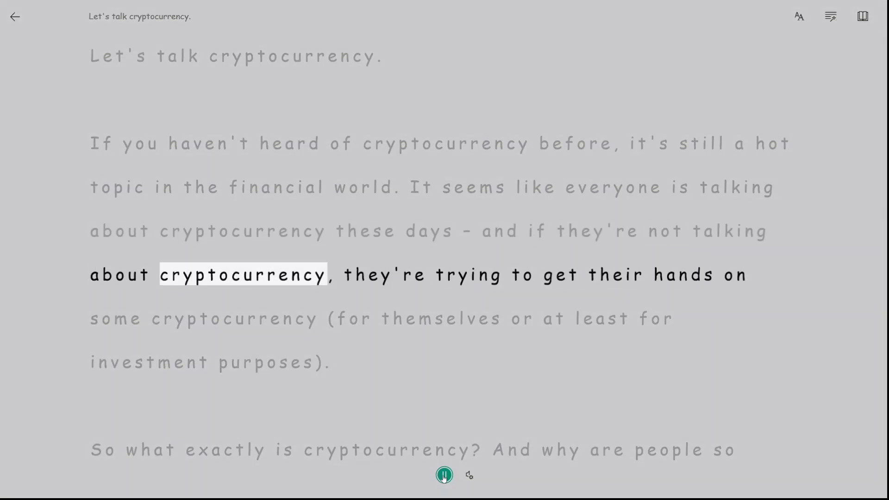
pyautogui.click(443, 475)
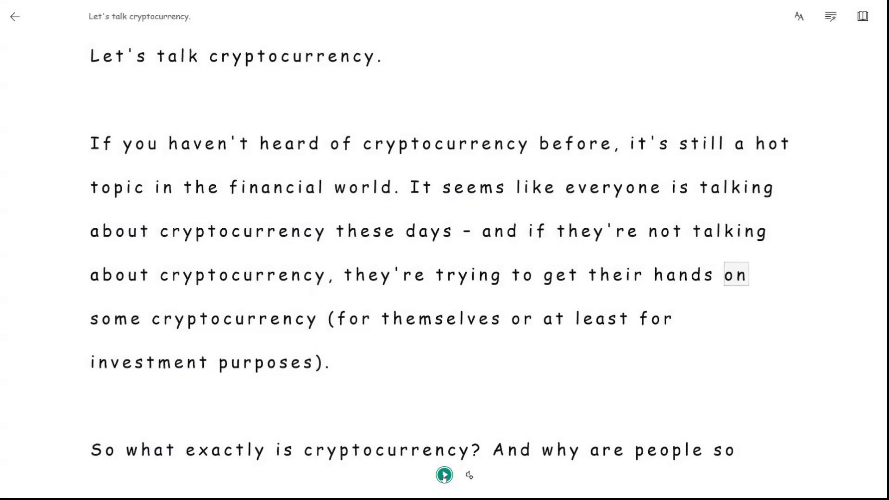
pyautogui.click(111, 58)
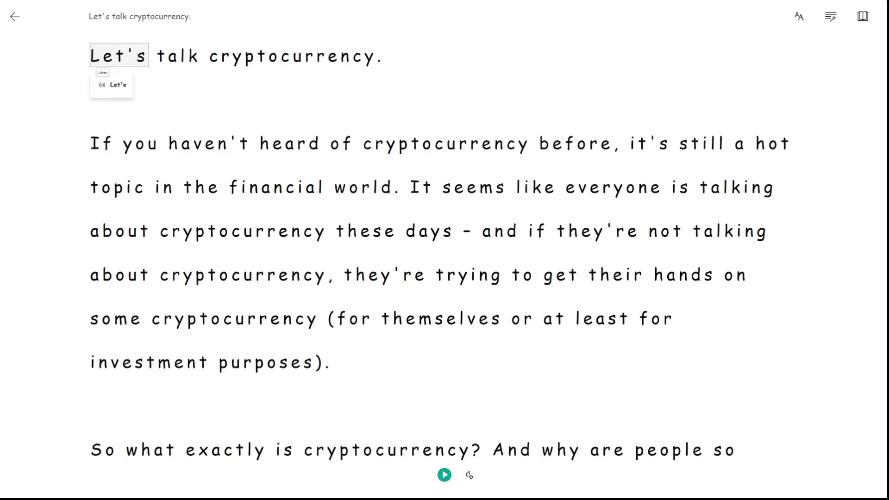
# Step: Shrink Immersive Reader to a window, minimize Chrome, and place the reader beside Audacity
pyautogui.click(864, 5)
pyautogui.click(871, 4)
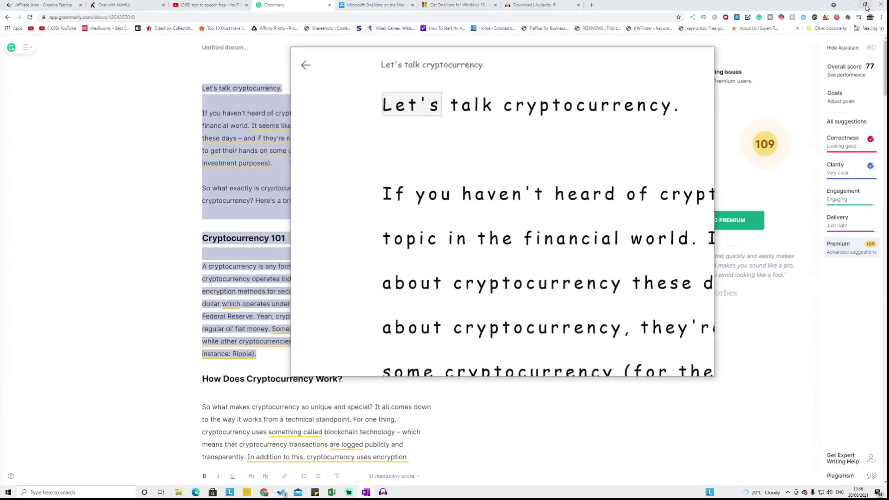
pyautogui.click(850, 6)
pyautogui.moveTo(520, 55); pyautogui.dragTo(679, 63)
pyautogui.moveTo(352, 122); pyautogui.dragTo(253, 84)
pyautogui.moveTo(598, 69); pyautogui.dragTo(595, 83)
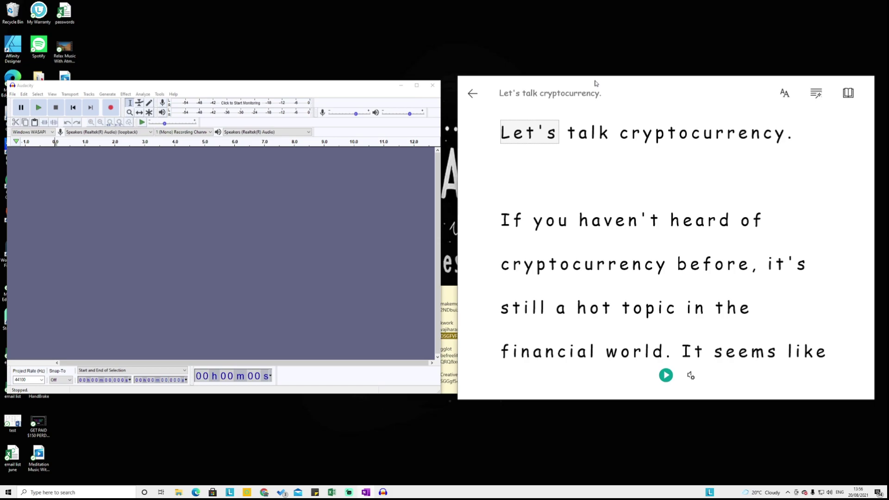
# Step: Record about 19 seconds of Immersive Reader reading from "Let's" into Audacity, then stop
pyautogui.click(532, 134)
pyautogui.click(532, 134)
pyautogui.click(111, 109)
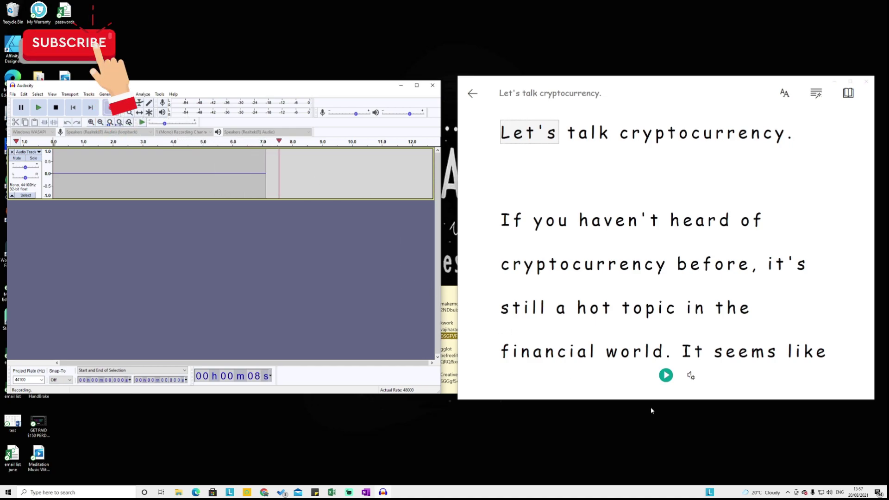
pyautogui.click(665, 376)
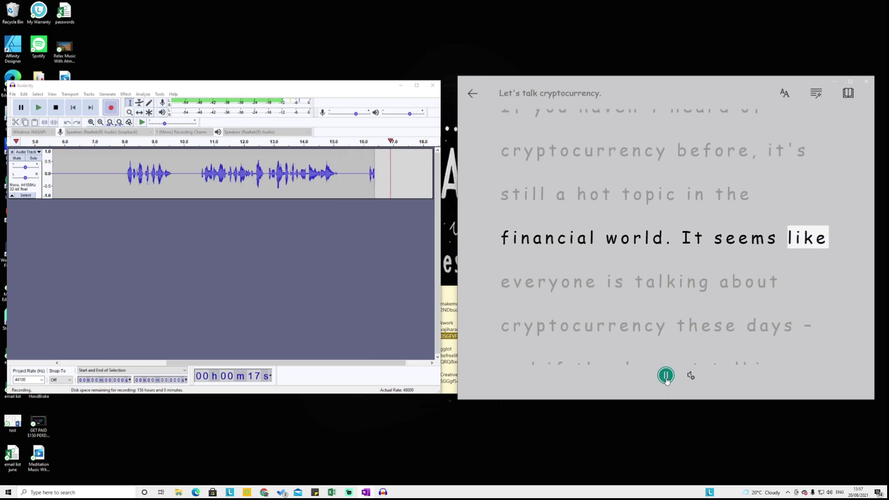
pyautogui.click(666, 376)
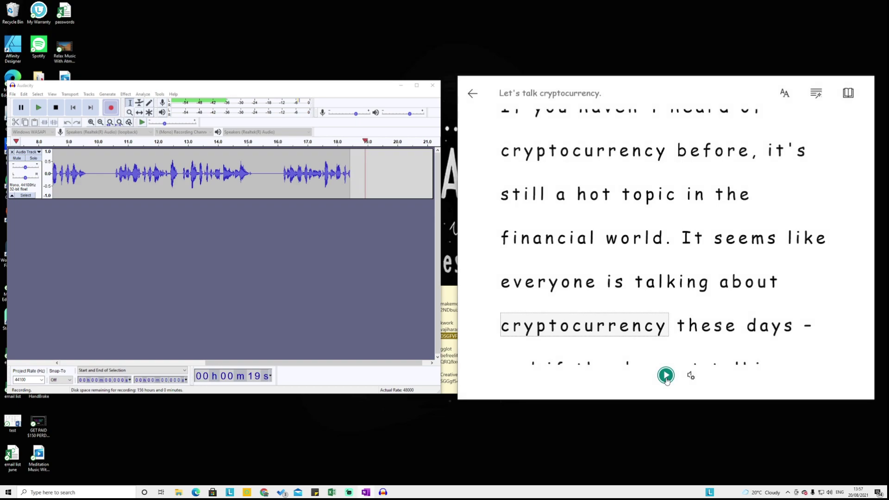
pyautogui.click(62, 110)
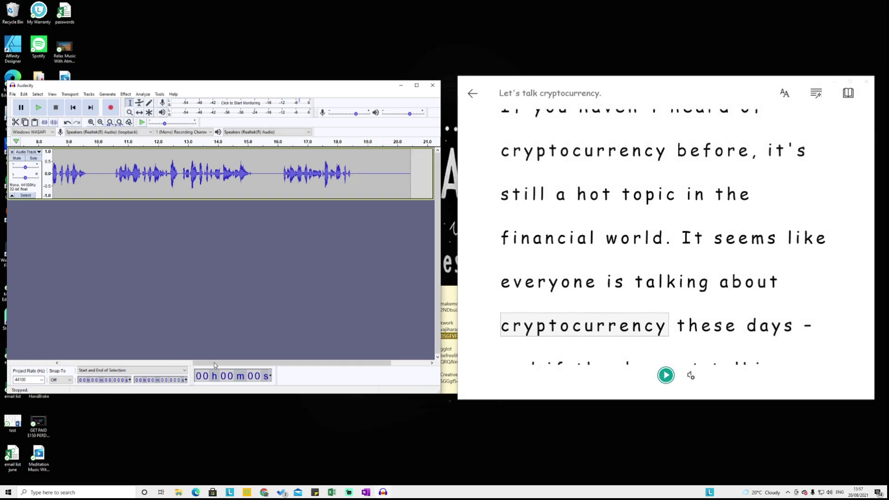
pyautogui.moveTo(210, 362); pyautogui.dragTo(174, 287)
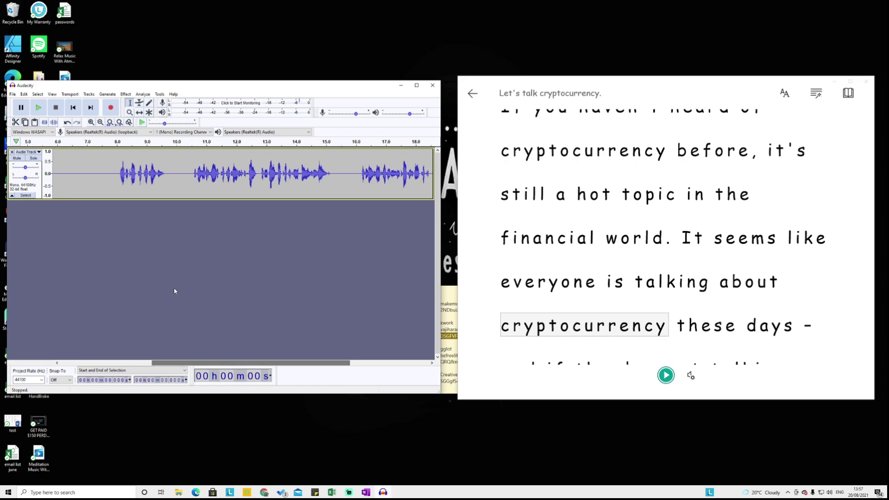
pyautogui.click(119, 178)
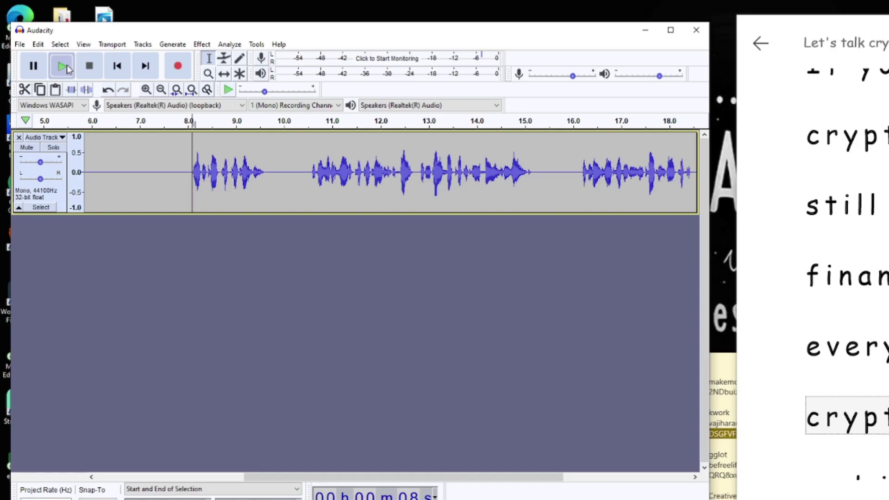
pyautogui.click(39, 109)
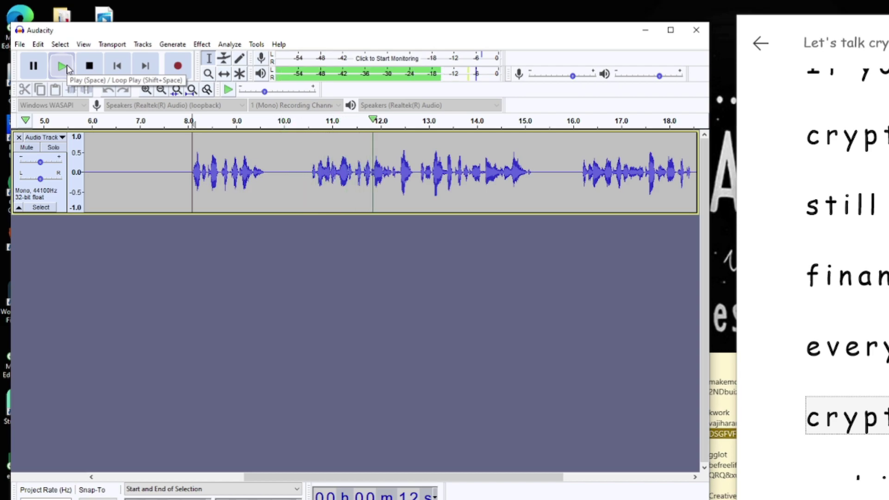
pyautogui.click(35, 69)
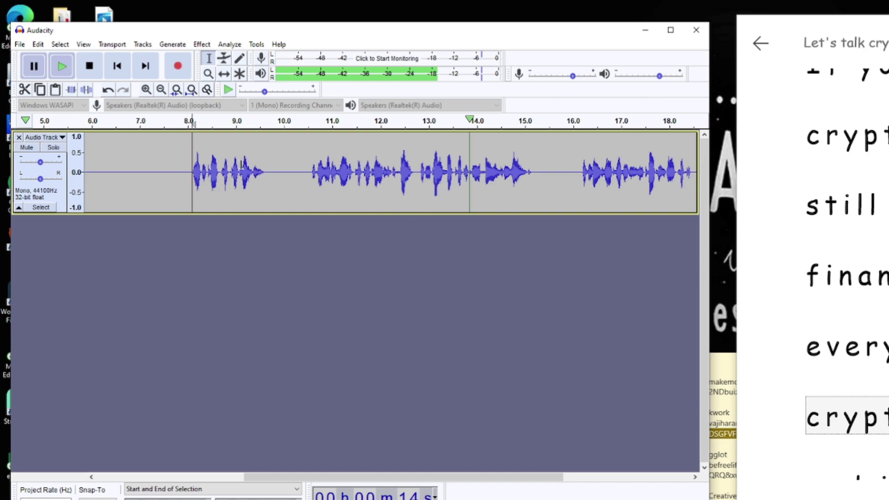
pyautogui.click(33, 66)
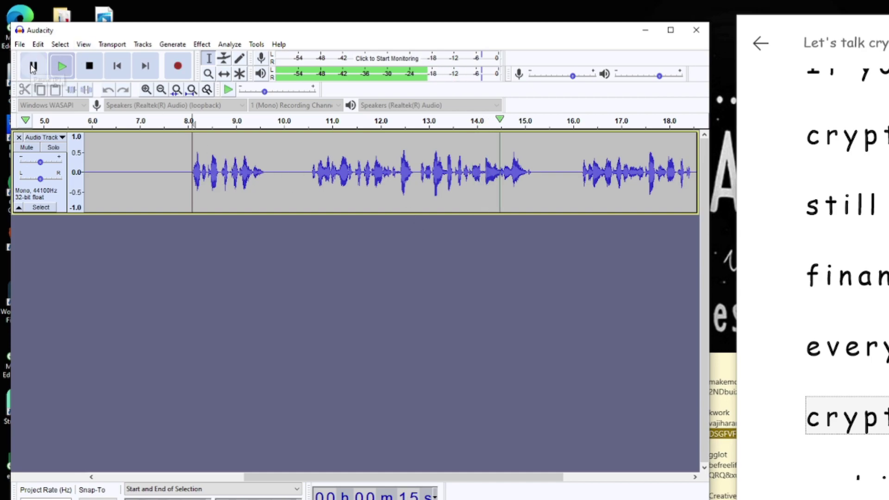
pyautogui.click(33, 66)
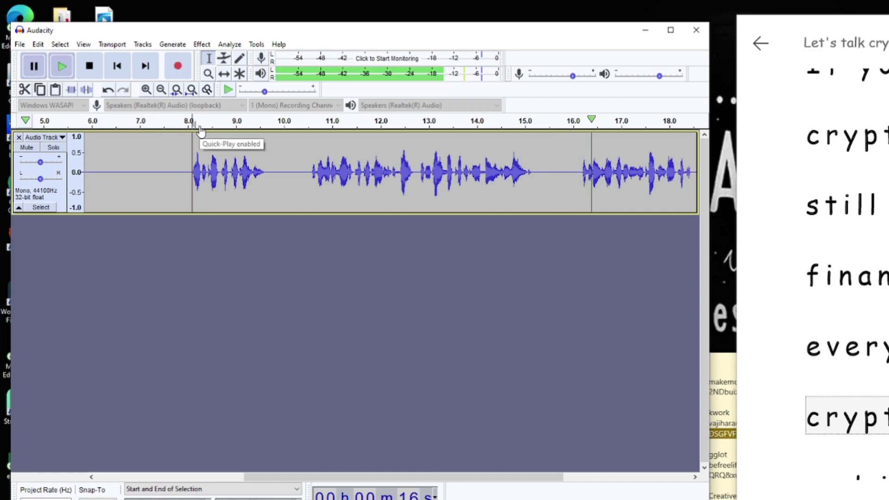
# Step: Delete the 9.7–10.6 s silent gap, check playback from 8 s, then delete the 6–8 s silence
pyautogui.moveTo(270, 172); pyautogui.dragTo(307, 171)
pyautogui.press('Delete')
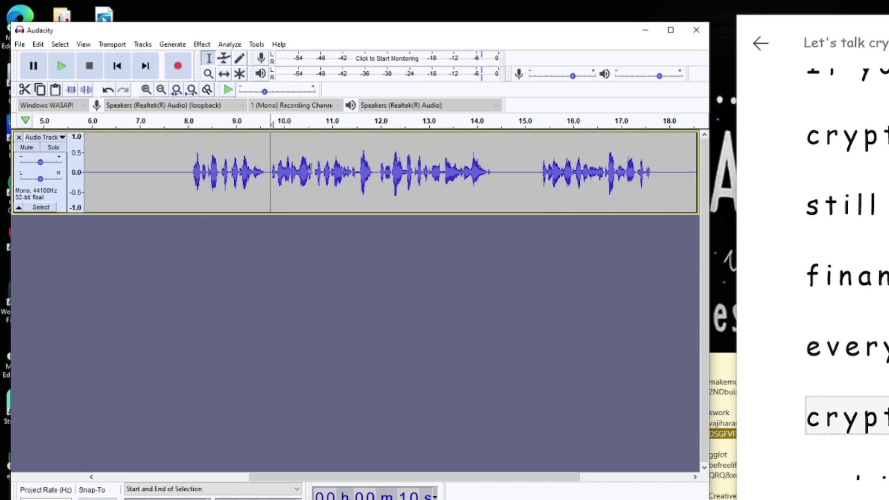
pyautogui.click(189, 166)
pyautogui.click(57, 69)
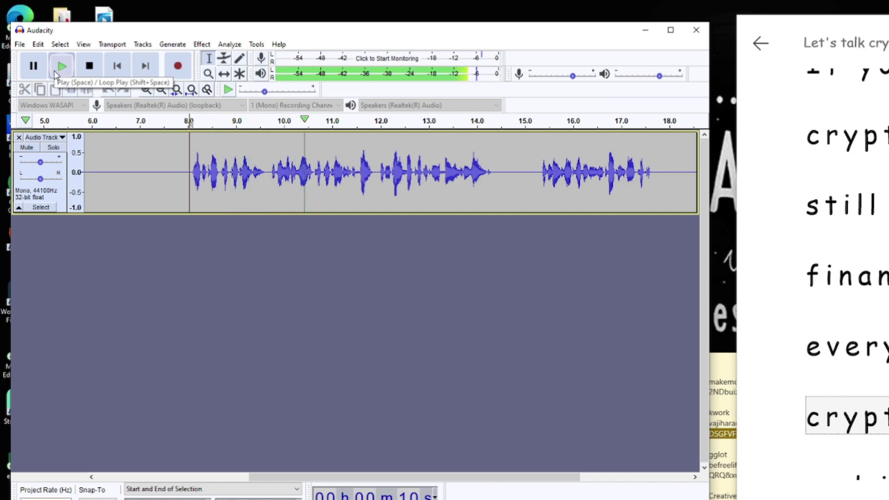
pyautogui.click(26, 74)
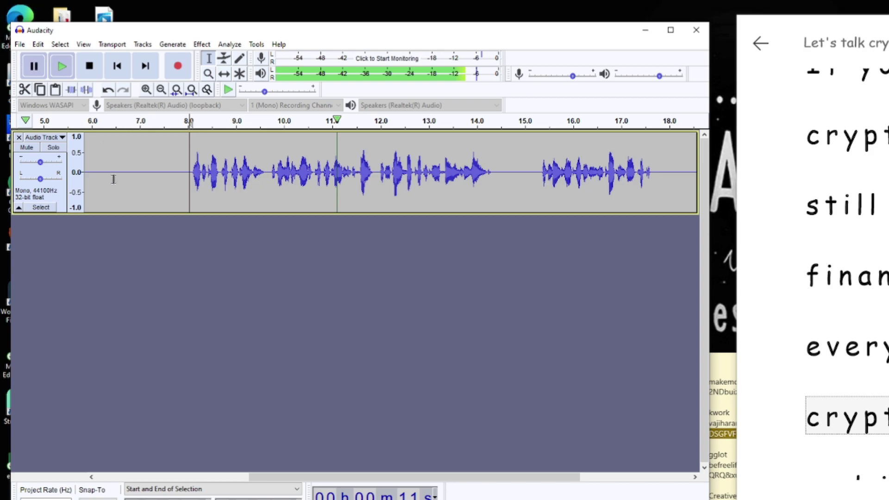
pyautogui.moveTo(91, 168); pyautogui.dragTo(188, 167)
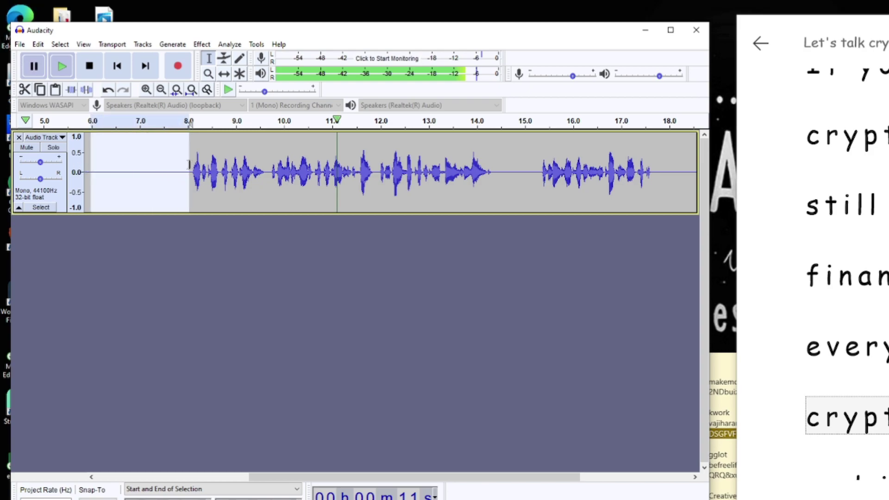
pyautogui.press('Delete')
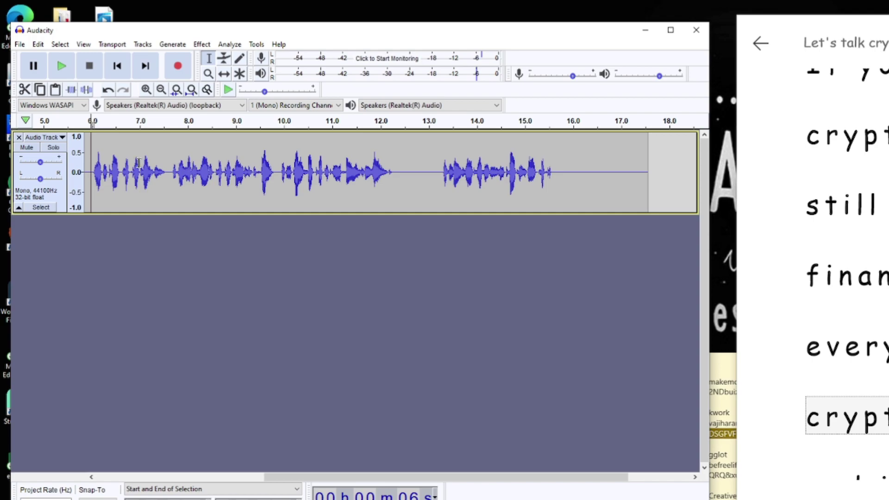